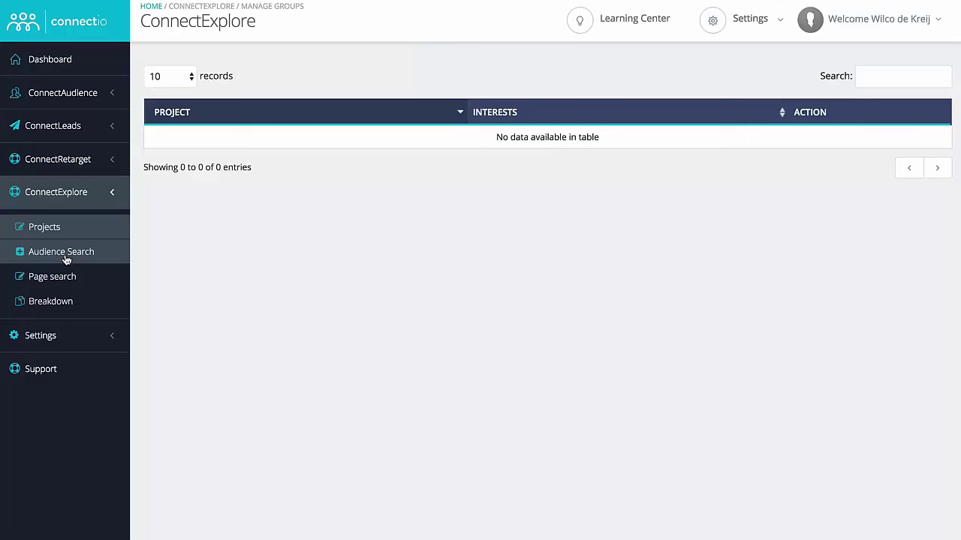
- Run an Audience Search for interests matching 'nurse' plus the synonym 'nursemaid'
{"action": "left_click", "coordinate": [66, 253]}
{"action": "left_click", "coordinate": [201, 91]}
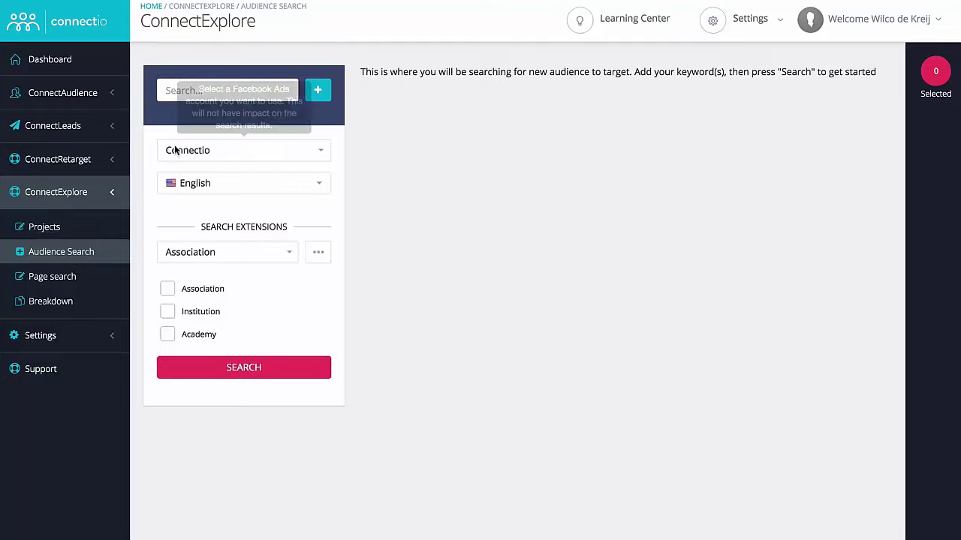
{"action": "type", "text": "nurse"}
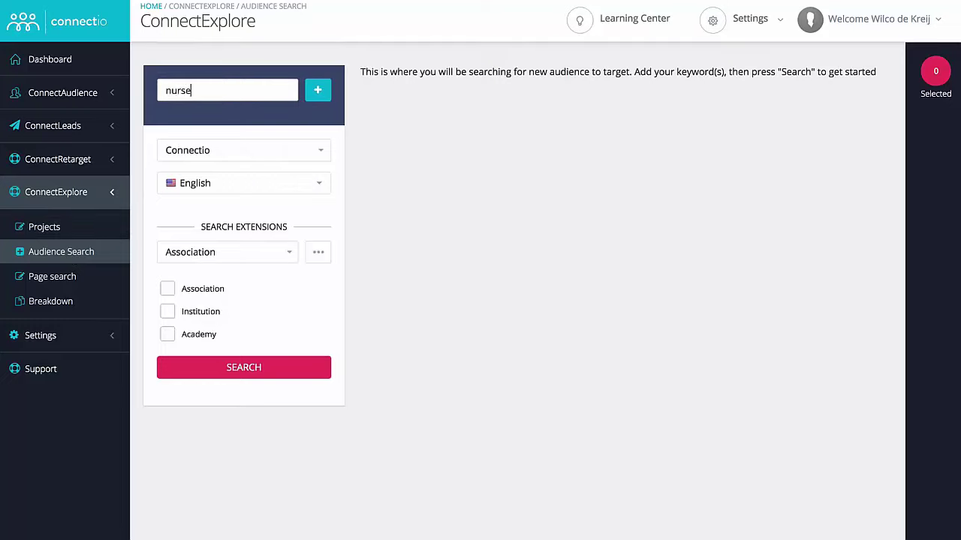
{"action": "left_click", "coordinate": [192, 119]}
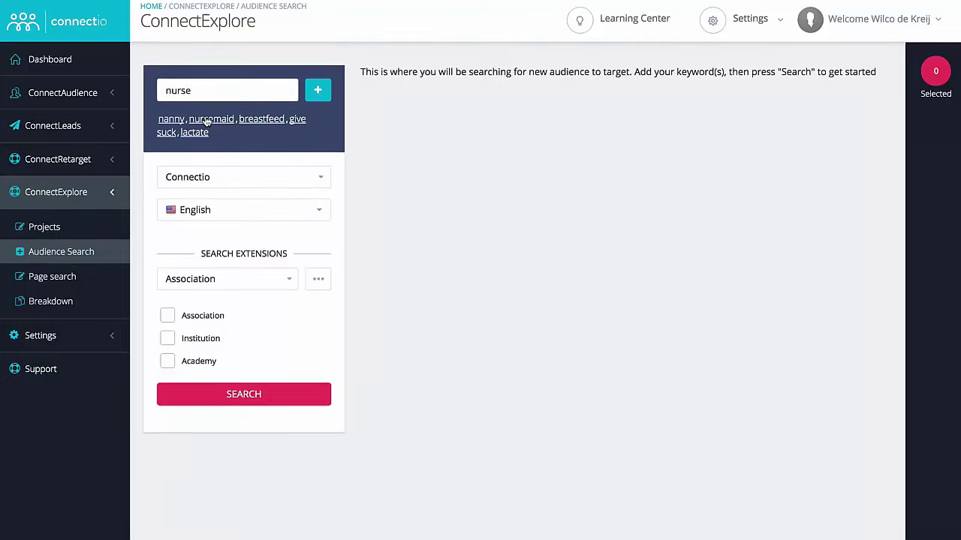
{"action": "left_click", "coordinate": [205, 120]}
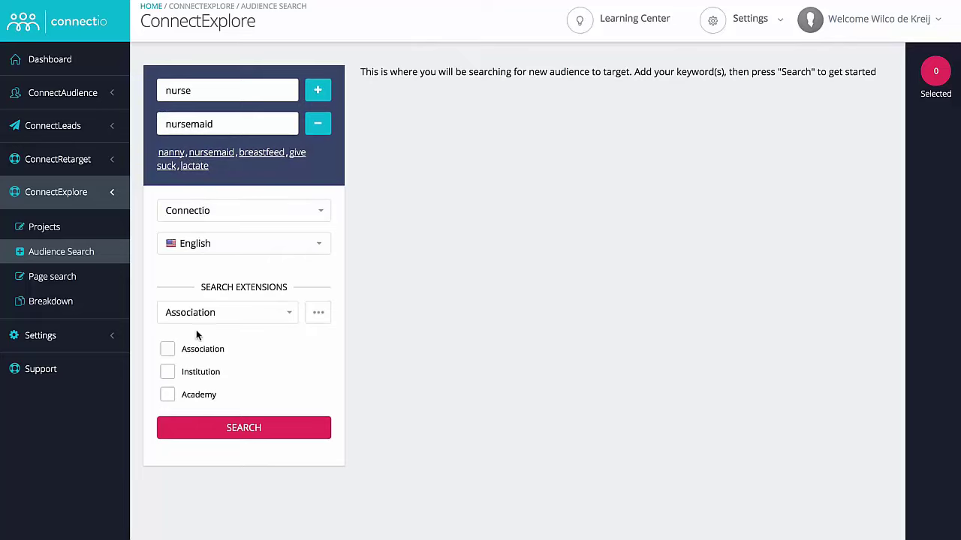
{"action": "left_click", "coordinate": [208, 427]}
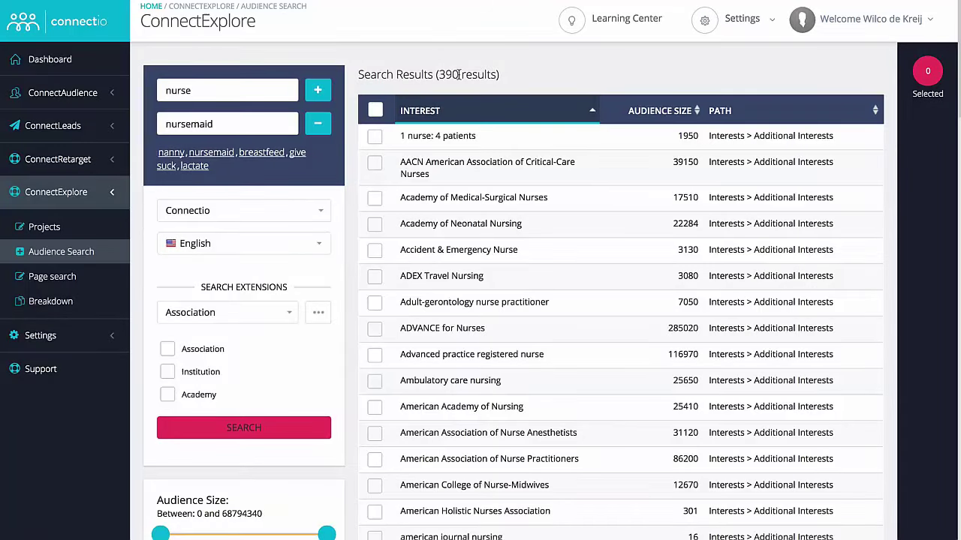
- Set the Association filter word to exclude and apply the filter to the results
{"action": "scroll", "coordinate": [458, 74], "scroll_direction": "down", "scroll_amount": 5}
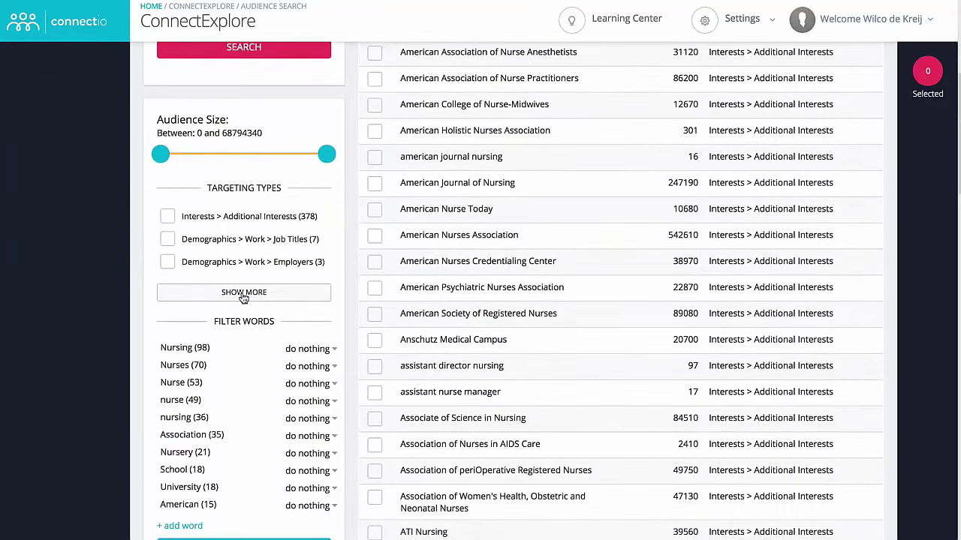
{"action": "left_click", "coordinate": [244, 293]}
{"action": "scroll", "coordinate": [244, 315], "scroll_direction": "down", "scroll_amount": 1}
{"action": "left_click", "coordinate": [242, 396]}
{"action": "scroll", "coordinate": [255, 382], "scroll_direction": "down", "scroll_amount": 1}
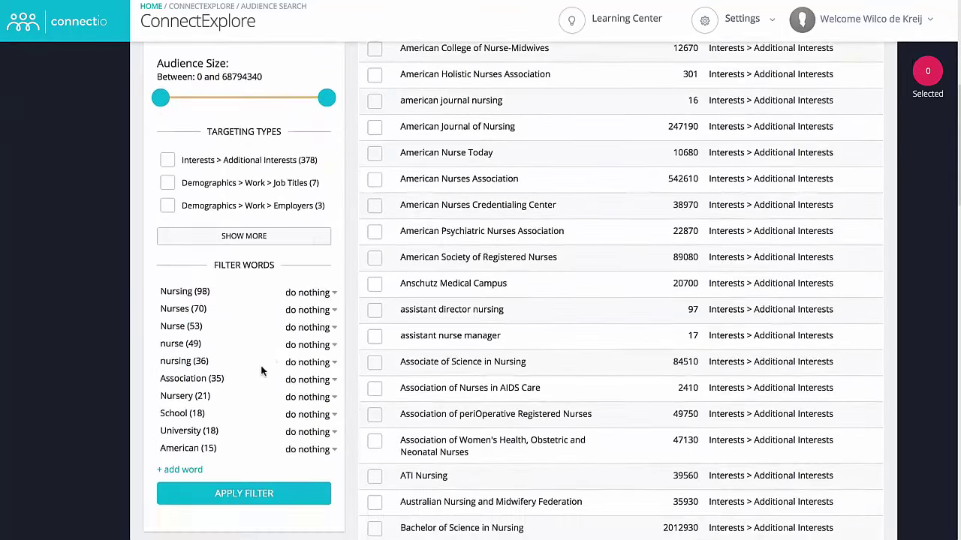
{"action": "left_click", "coordinate": [311, 379]}
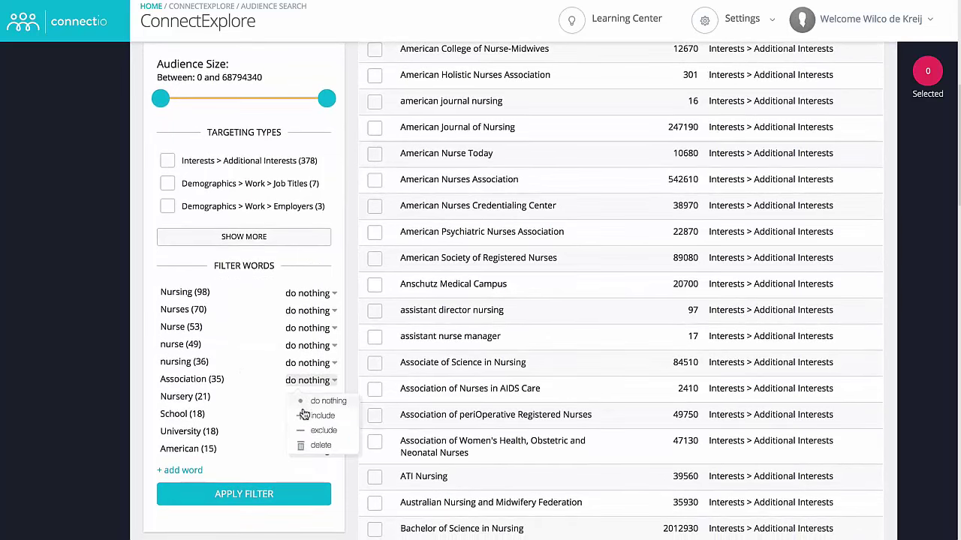
{"action": "left_click", "coordinate": [309, 430]}
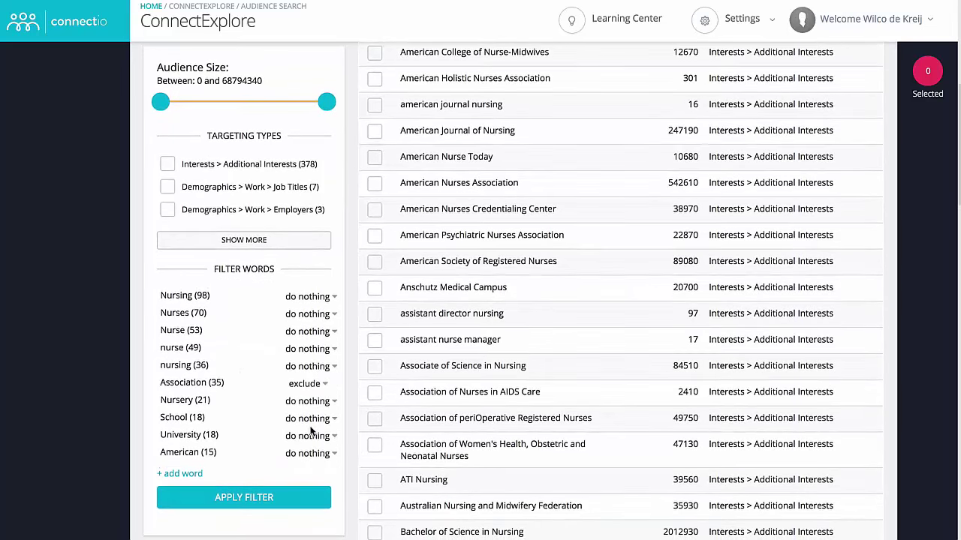
{"action": "left_click", "coordinate": [272, 501]}
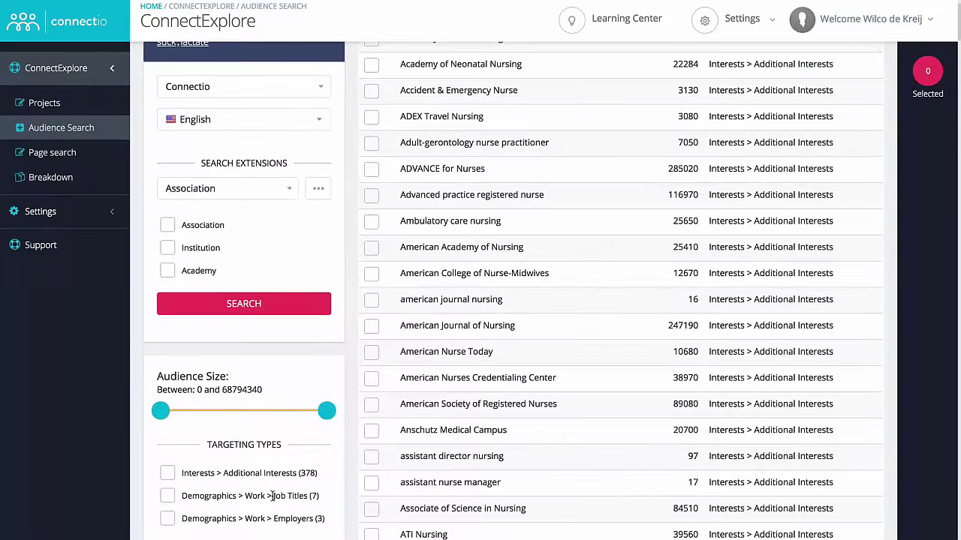
{"action": "scroll", "coordinate": [345, 486], "scroll_direction": "down", "scroll_amount": 1}
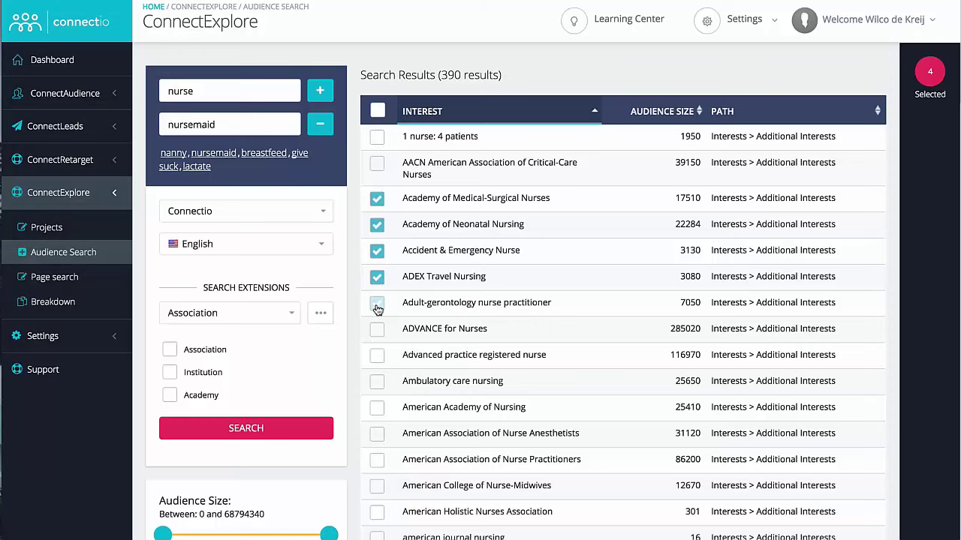
- Select ADVANCE for Nurses, Advanced practice registered nurse and Ambulatory care nursing interests
{"action": "left_click", "coordinate": [376, 332]}
{"action": "left_click", "coordinate": [377, 356]}
{"action": "left_click", "coordinate": [377, 382]}
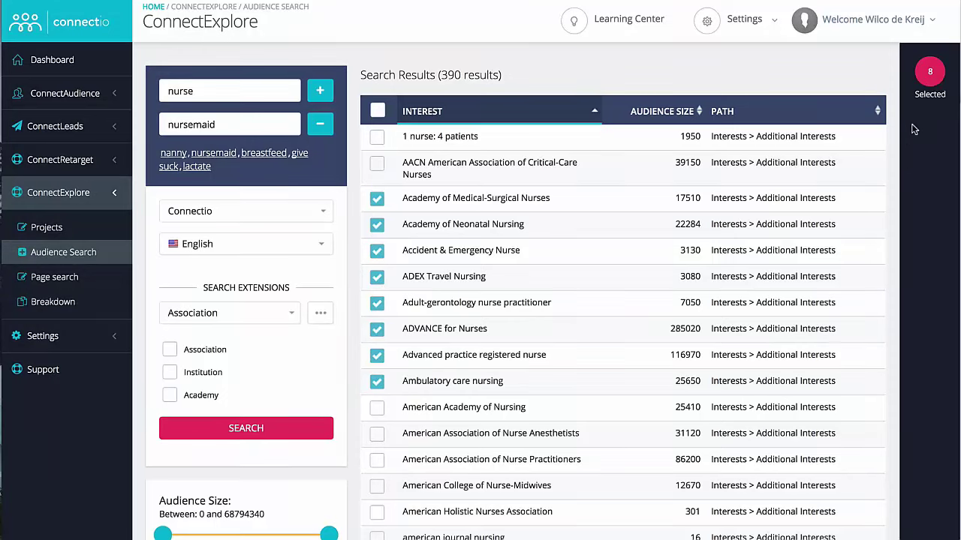
- Show the 45 interests suggested from the eight selected ones and scroll through them
{"action": "left_click", "coordinate": [935, 79]}
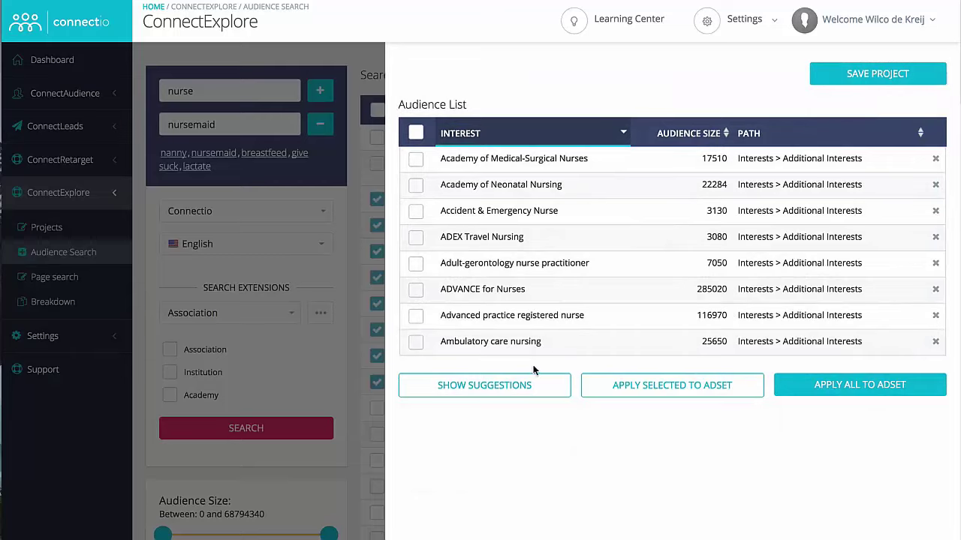
{"action": "left_click", "coordinate": [519, 388]}
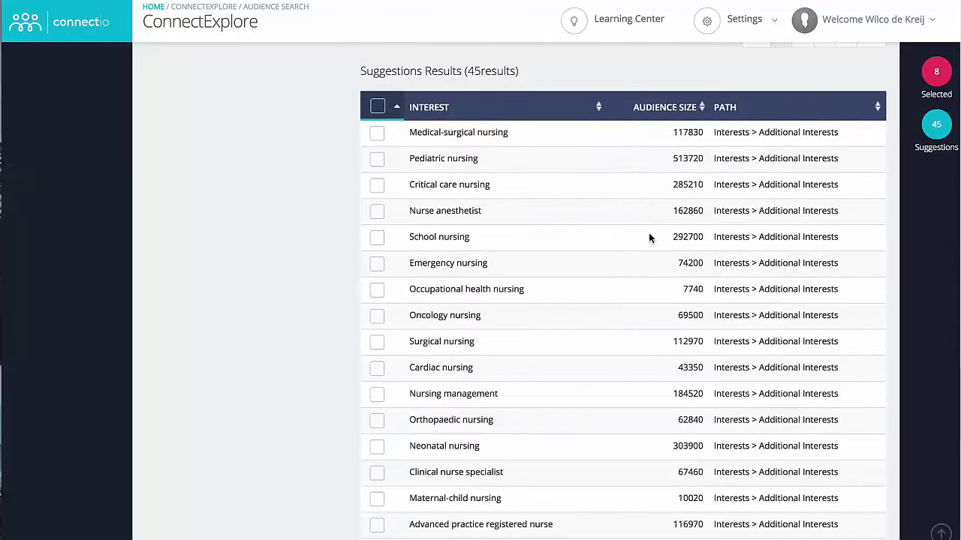
{"action": "scroll", "coordinate": [649, 234], "scroll_direction": "down", "scroll_amount": 5}
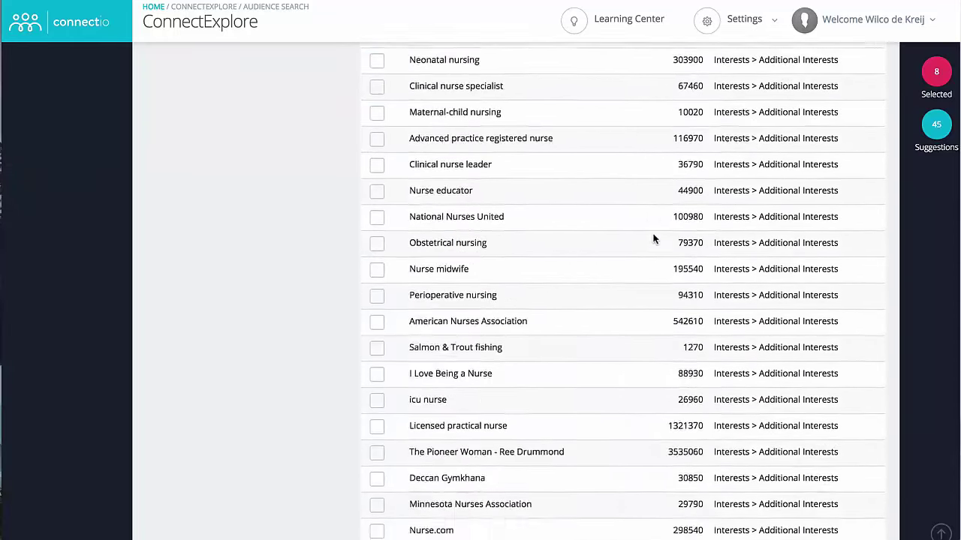
{"action": "scroll", "coordinate": [653, 238], "scroll_direction": "down", "scroll_amount": 6}
{"action": "scroll", "coordinate": [653, 239], "scroll_direction": "up", "scroll_amount": 4}
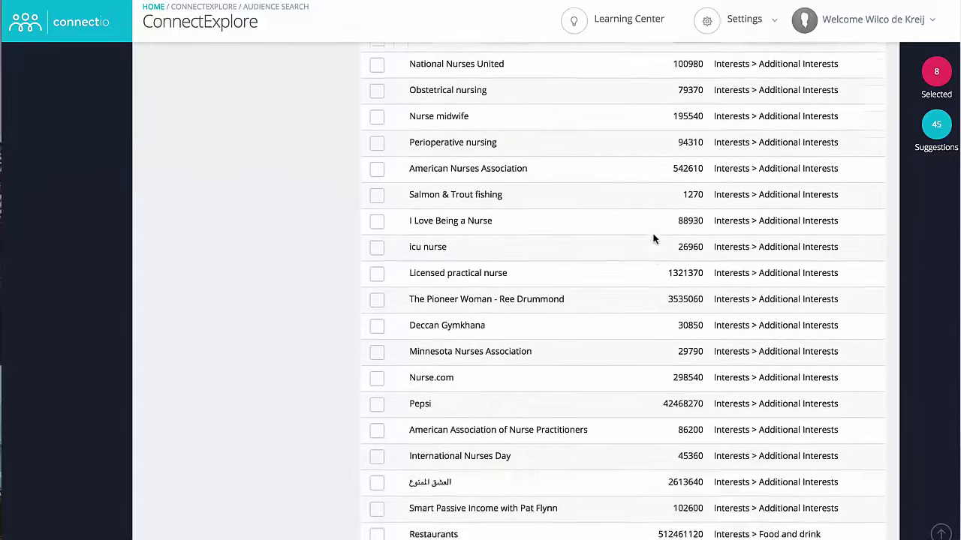
{"action": "scroll", "coordinate": [653, 238], "scroll_direction": "up", "scroll_amount": 6}
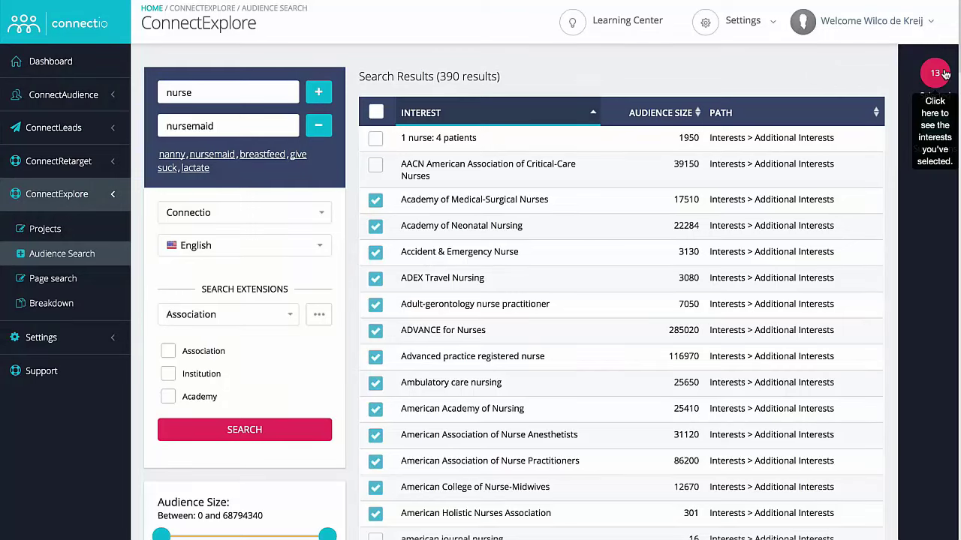
- Apply every interest in the selected audience list to the ad set
{"action": "left_click", "coordinate": [940, 73]}
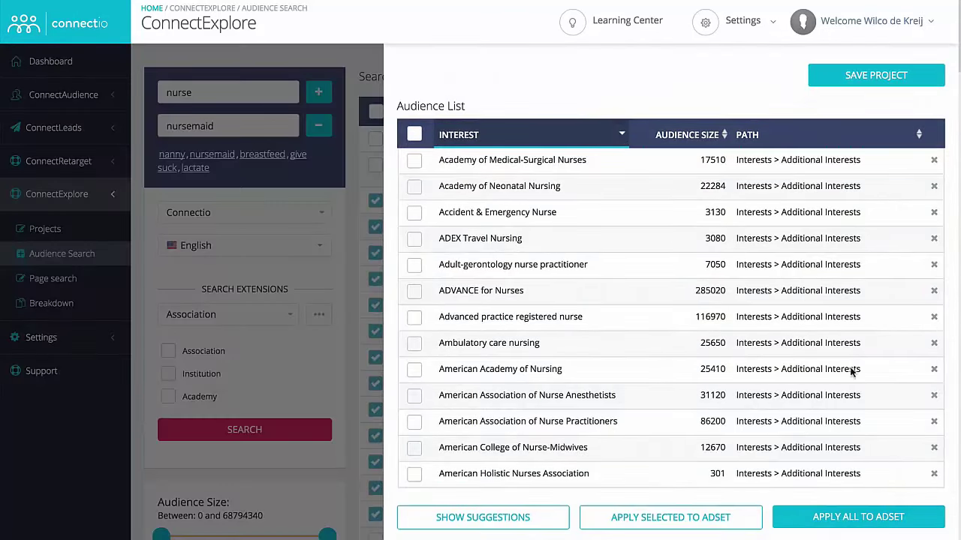
{"action": "left_click", "coordinate": [874, 517]}
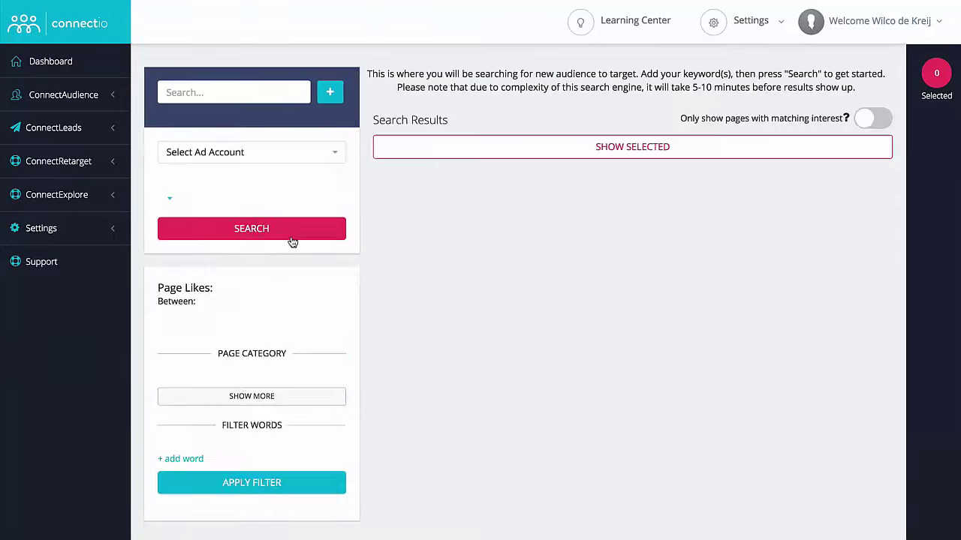
- Enter the page-search keywords nurse, nursemaid and nursing
{"action": "type", "text": "nurse"}
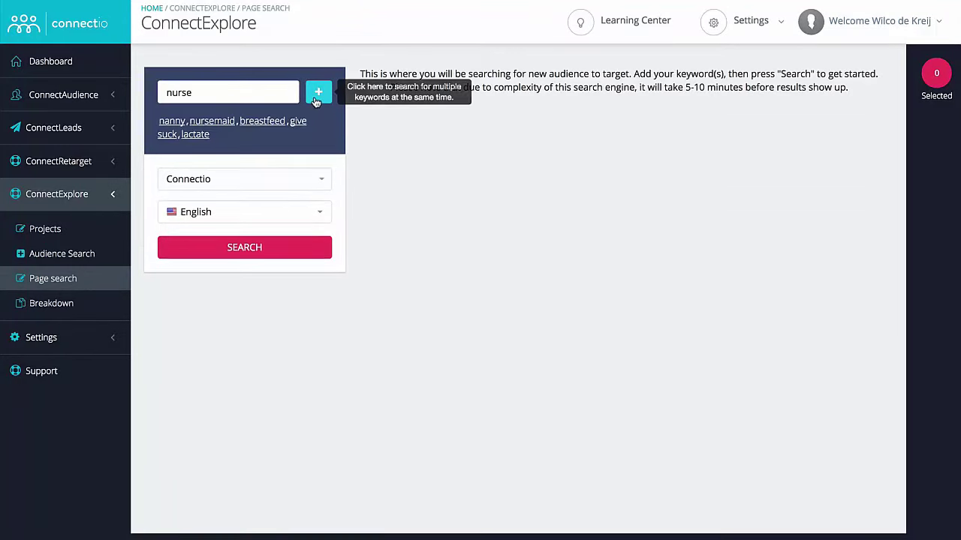
{"action": "left_click", "coordinate": [212, 121]}
{"action": "left_click", "coordinate": [319, 93]}
{"action": "left_click", "coordinate": [170, 158]}
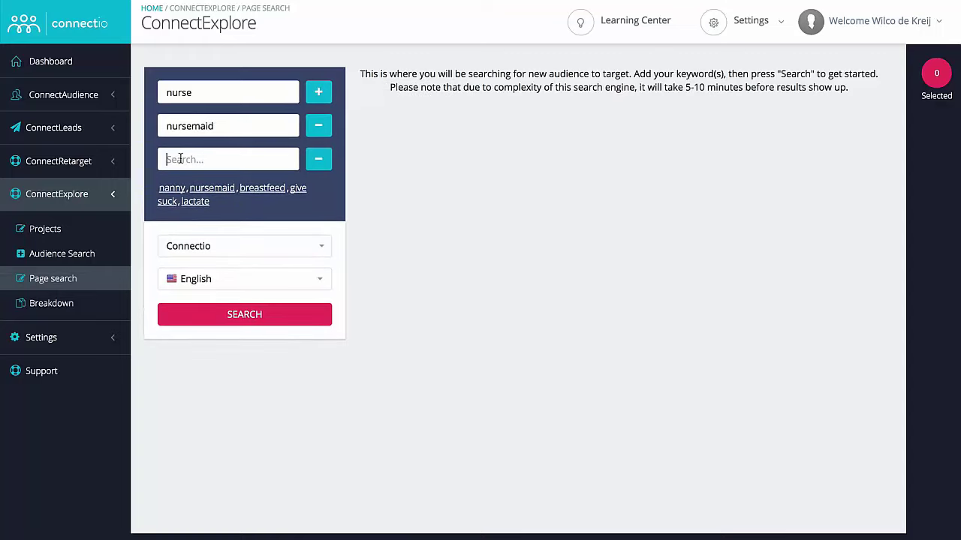
{"action": "type", "text": "nursing"}
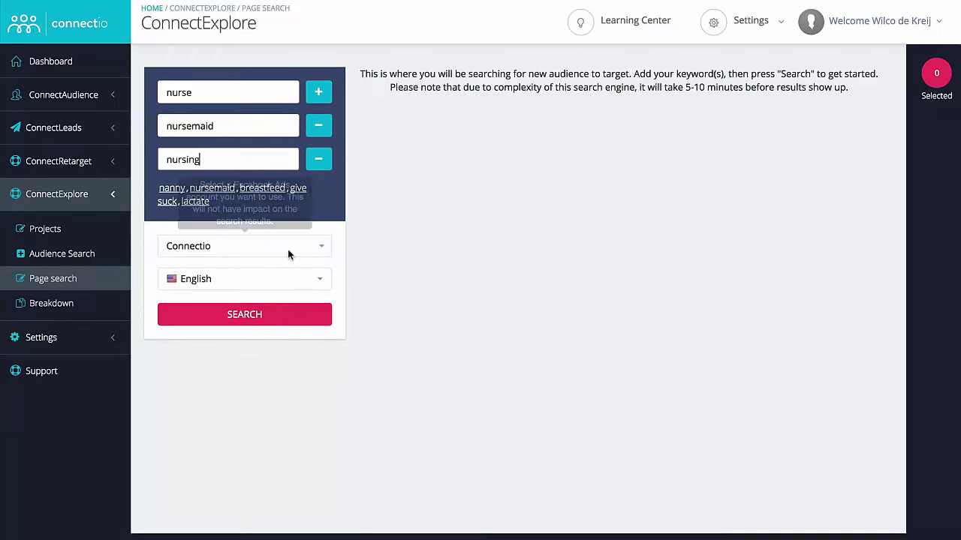
- Search pages, keep only those with a matching interest, and open the Mighty Nurse page
{"action": "left_click", "coordinate": [266, 313]}
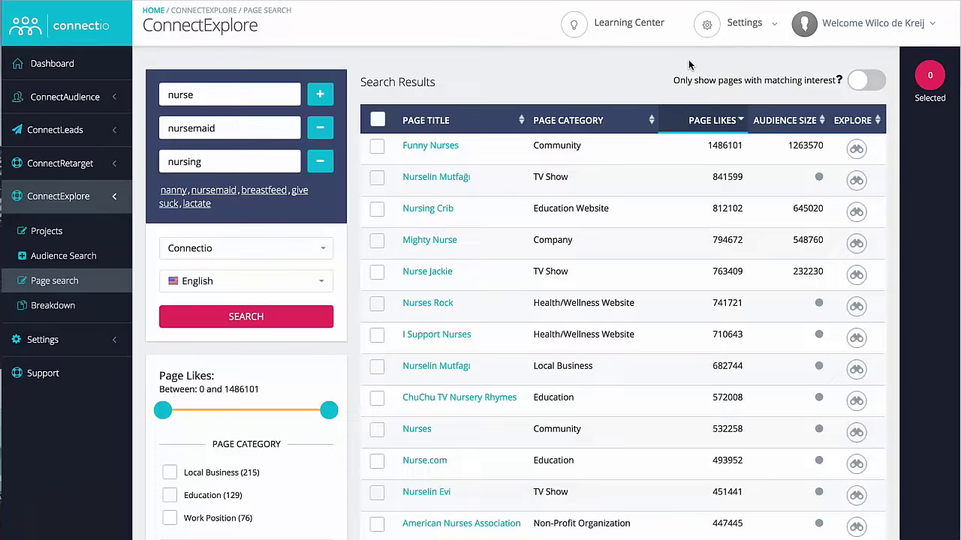
{"action": "left_click", "coordinate": [867, 81]}
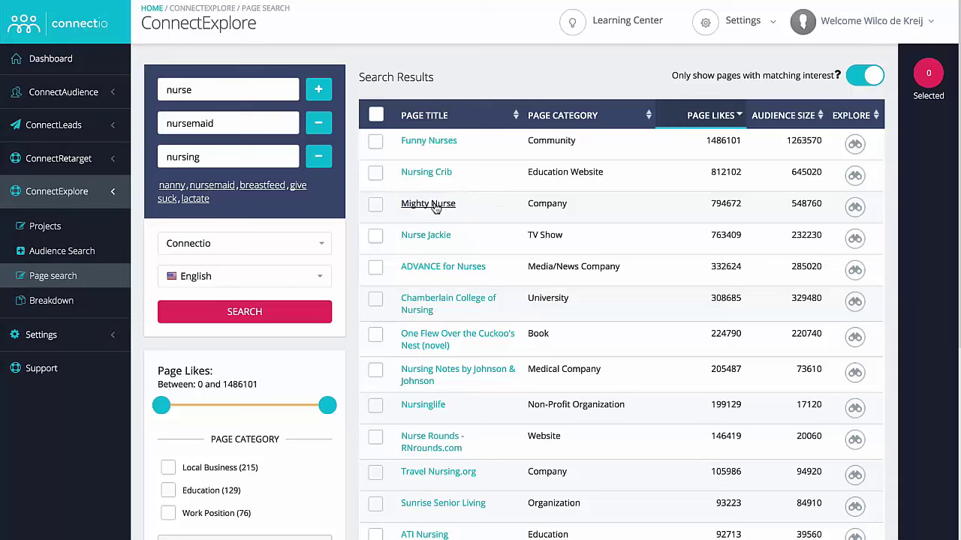
{"action": "left_click", "coordinate": [435, 204]}
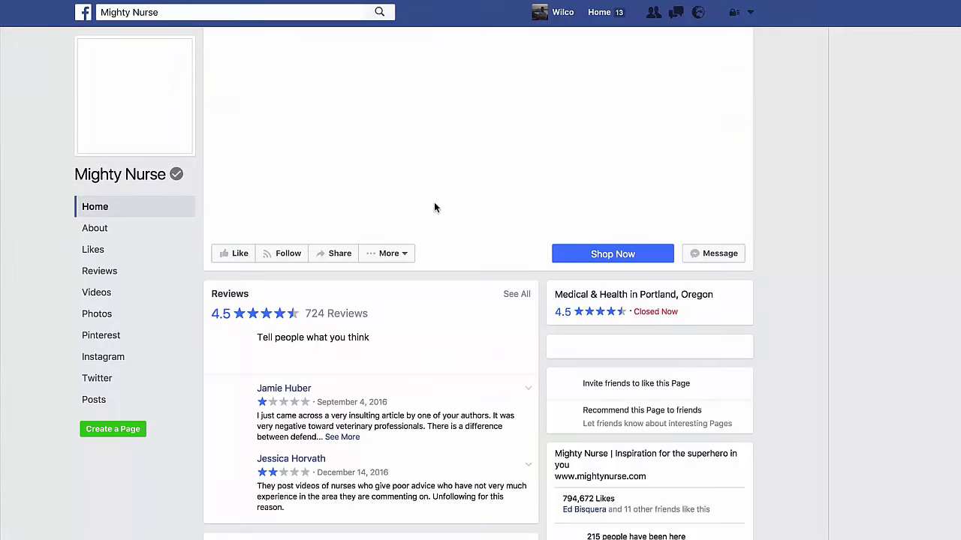
- Browse the pages Mighty Nurse likes, such as healthcare staffing and Portland pages
{"action": "scroll", "coordinate": [814, 268], "scroll_direction": "down", "scroll_amount": 8}
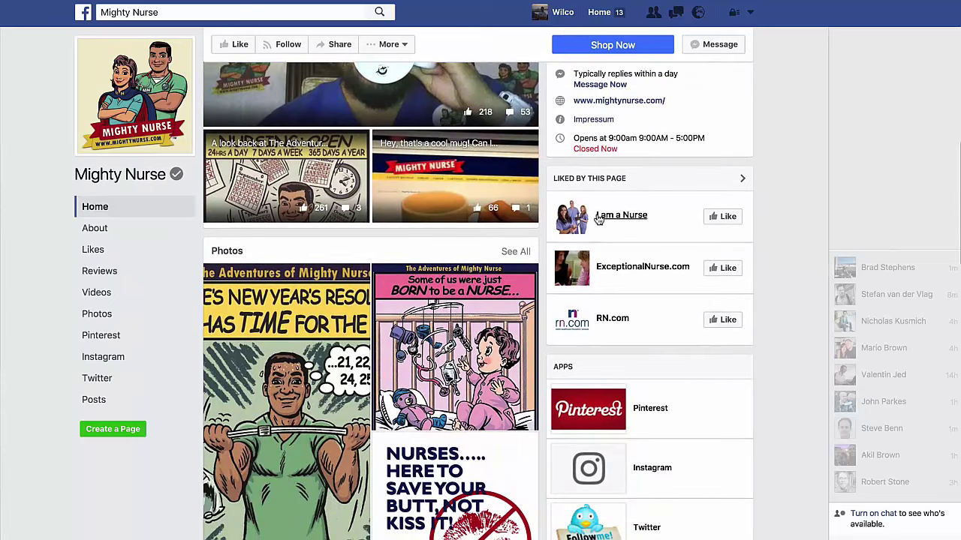
{"action": "left_click", "coordinate": [589, 180]}
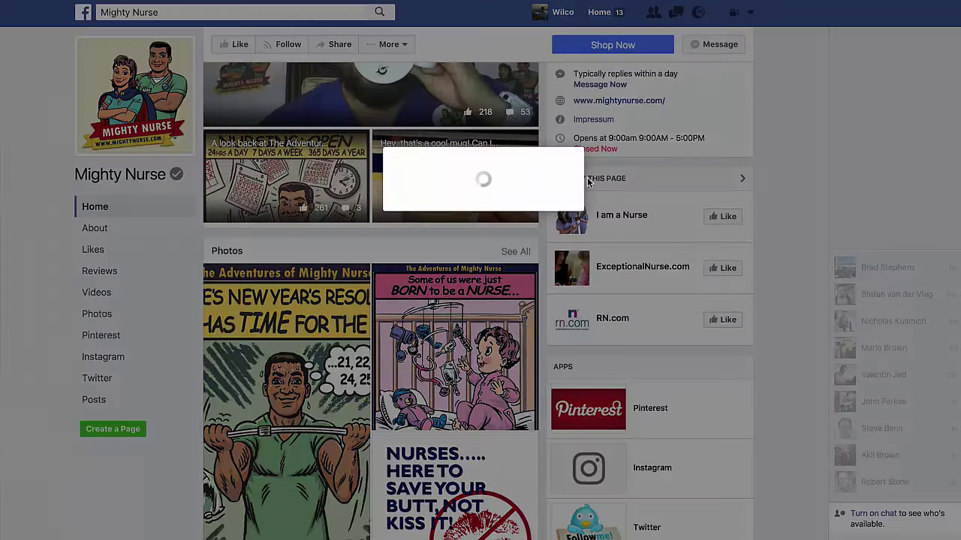
{"action": "scroll", "coordinate": [472, 154], "scroll_direction": "down", "scroll_amount": 6}
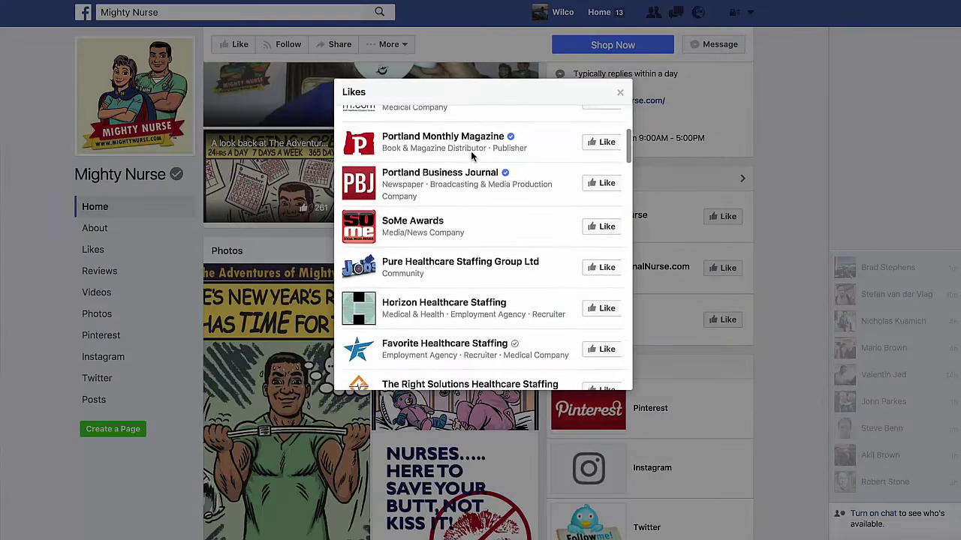
{"action": "scroll", "coordinate": [471, 156], "scroll_direction": "down", "scroll_amount": 10}
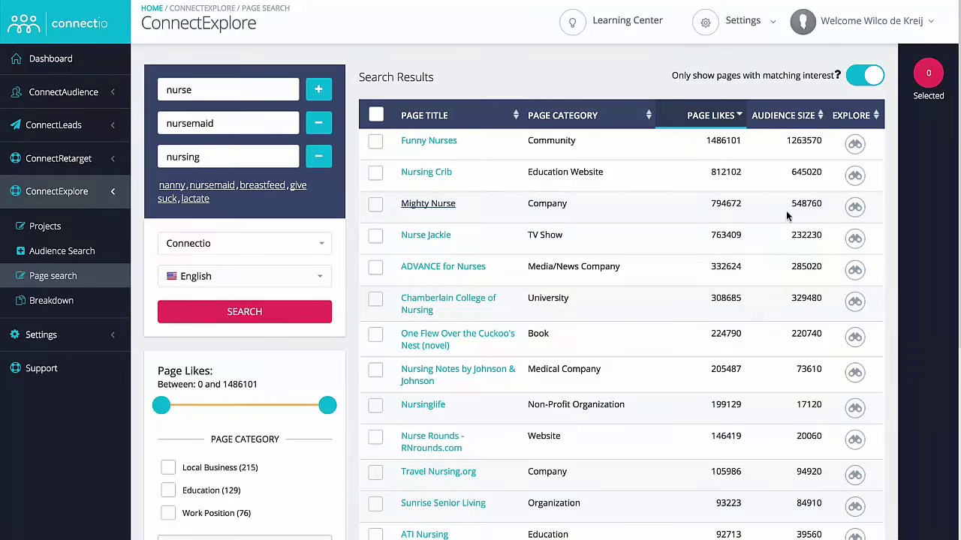
- Deep dive into Mighty Nurse's liked pages, showing only those with a matching interest
{"action": "left_click", "coordinate": [856, 208]}
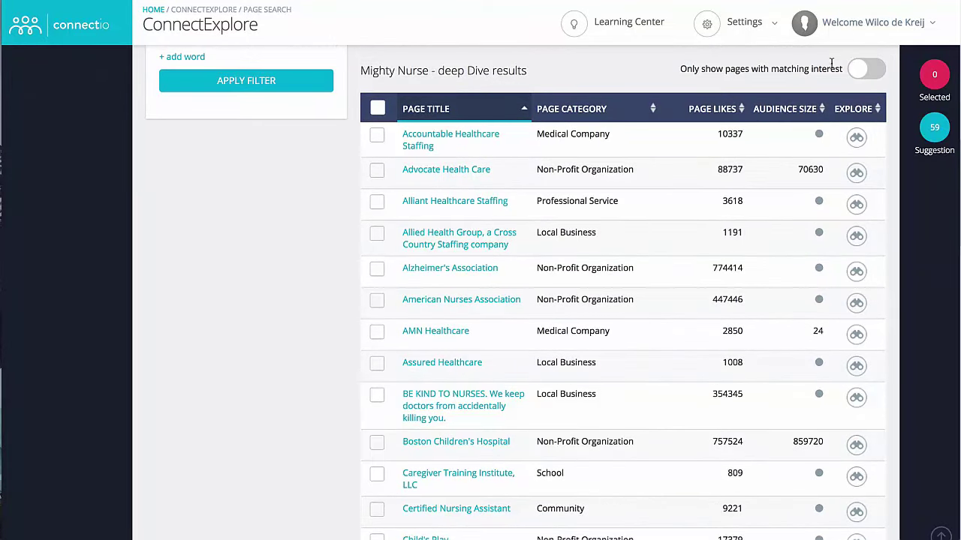
{"action": "left_click", "coordinate": [865, 70]}
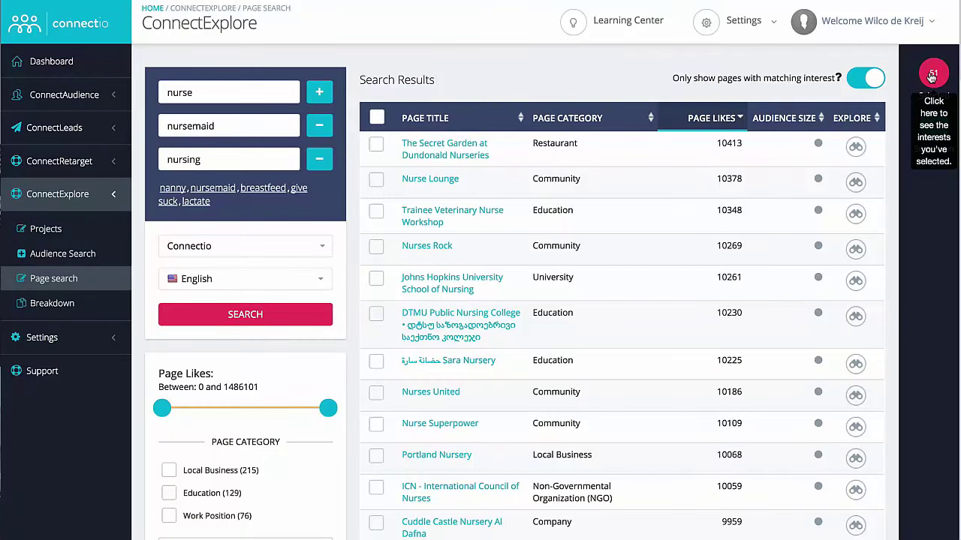
- Apply all selected interests to the ad set 'New Ad set name' targeting the Netherlands
{"action": "left_click", "coordinate": [930, 78]}
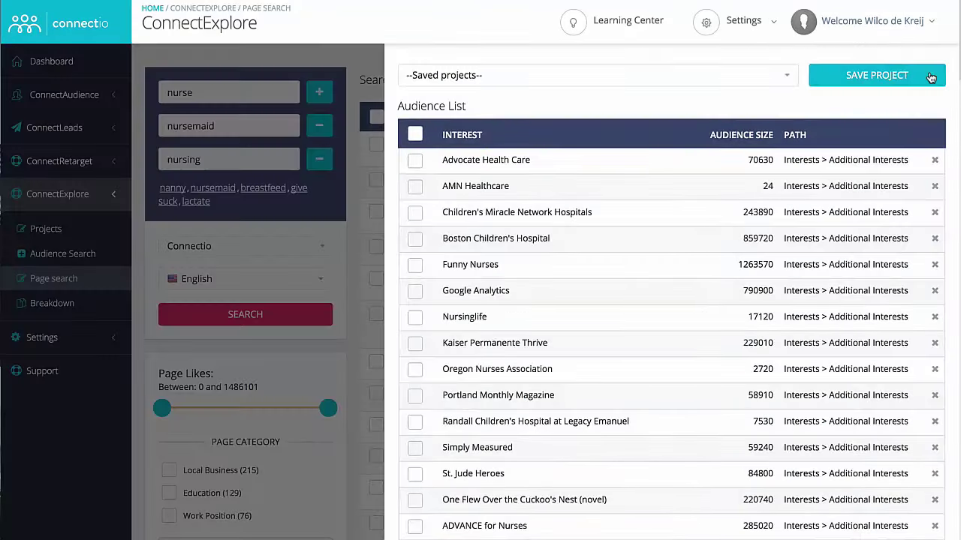
{"action": "scroll", "coordinate": [888, 167], "scroll_direction": "down", "scroll_amount": 20}
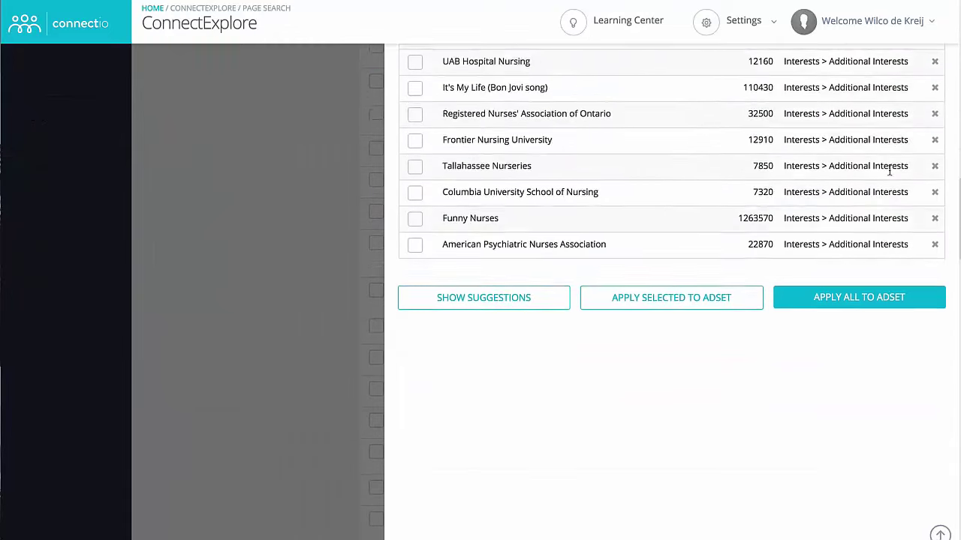
{"action": "left_click", "coordinate": [883, 381]}
{"action": "left_click", "coordinate": [240, 216]}
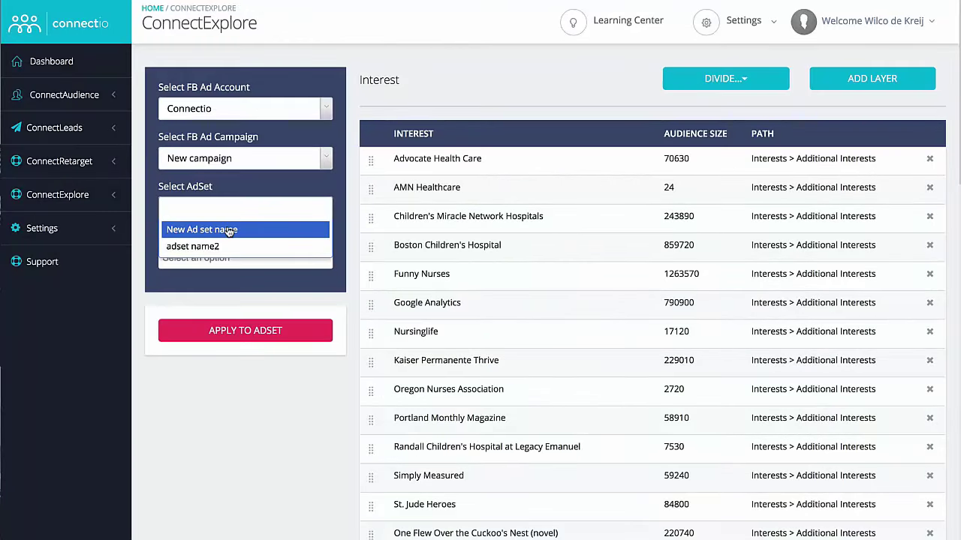
{"action": "left_click", "coordinate": [229, 229]}
{"action": "left_click", "coordinate": [232, 254]}
{"action": "type", "text": "neth"}
{"action": "key", "text": "Return"}
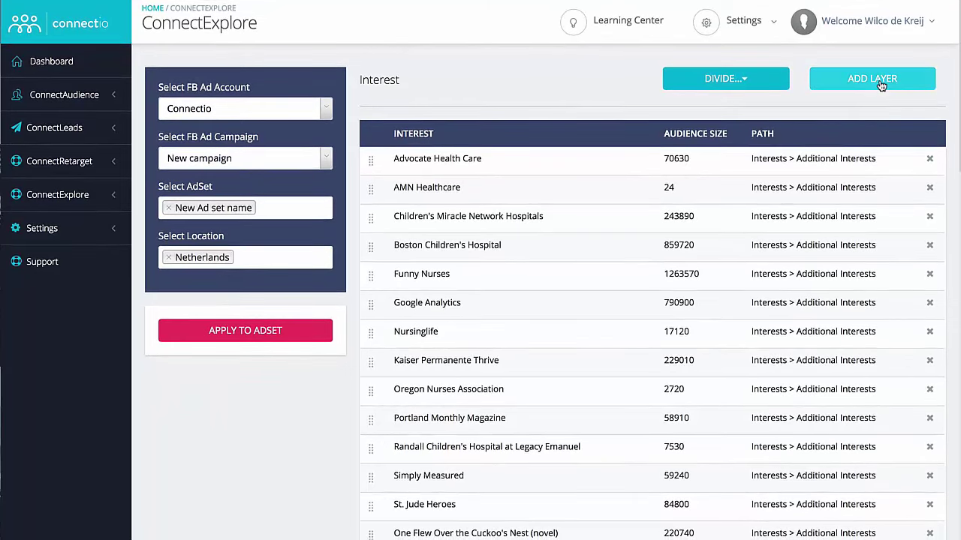
- Divide the interests randomly into layers and move Boston Children's Hospital into the first layer
{"action": "left_click", "coordinate": [741, 81]}
{"action": "left_click", "coordinate": [727, 109]}
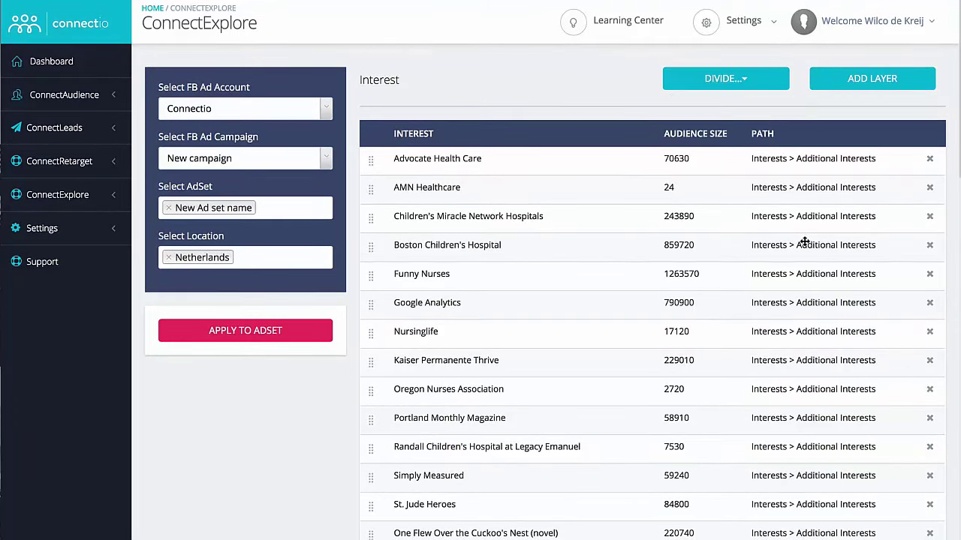
{"action": "scroll", "coordinate": [801, 241], "scroll_direction": "down", "scroll_amount": 15}
{"action": "scroll", "coordinate": [746, 243], "scroll_direction": "down", "scroll_amount": 3}
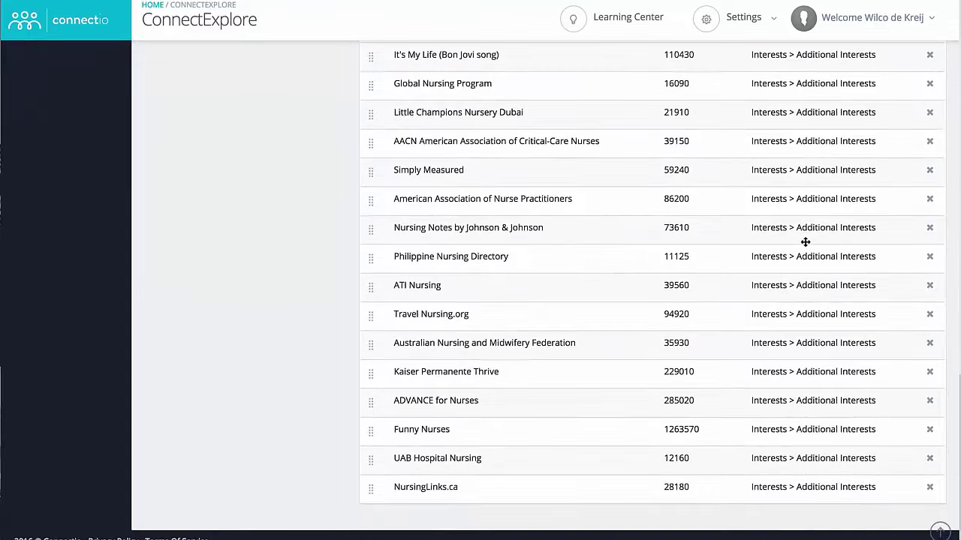
{"action": "scroll", "coordinate": [683, 242], "scroll_direction": "up", "scroll_amount": 8}
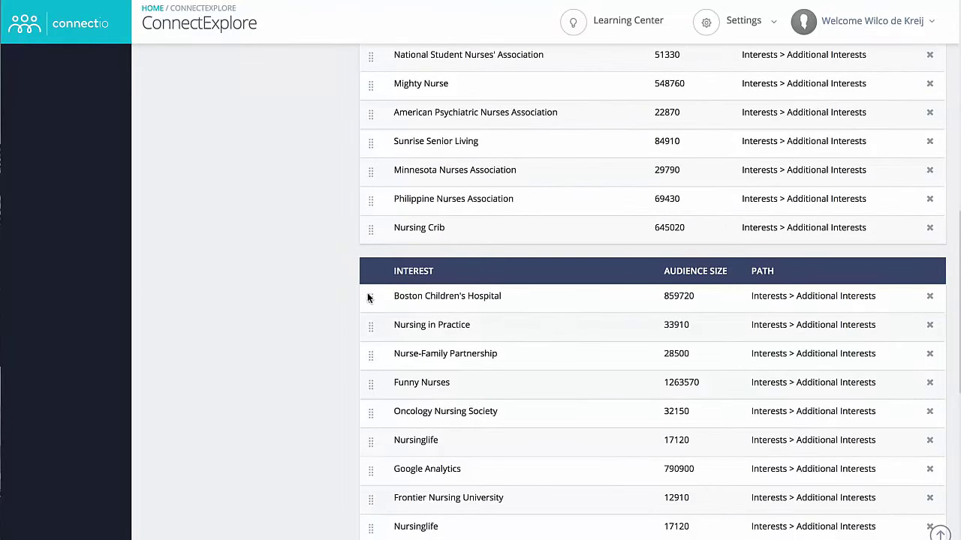
{"action": "left_click_drag", "start_coordinate": [367, 298], "coordinate": [419, 270]}
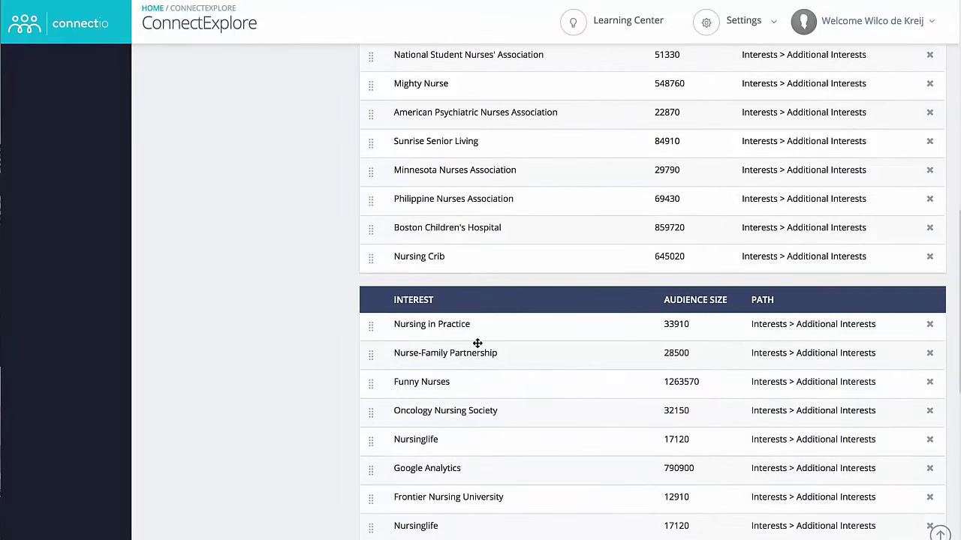
{"action": "scroll", "coordinate": [477, 343], "scroll_direction": "up", "scroll_amount": 10}
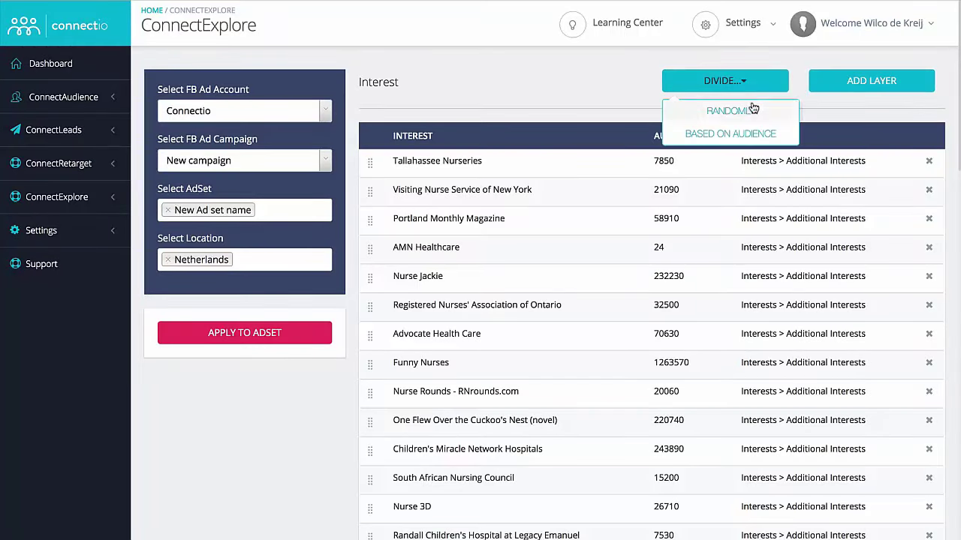
{"action": "scroll", "coordinate": [835, 225], "scroll_direction": "down", "scroll_amount": 20}
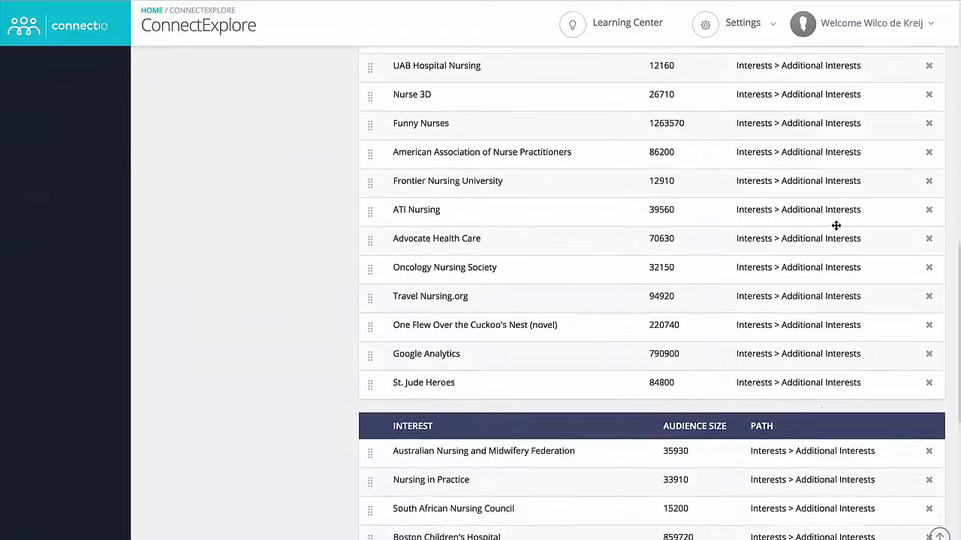
{"action": "scroll", "coordinate": [835, 225], "scroll_direction": "up", "scroll_amount": 15}
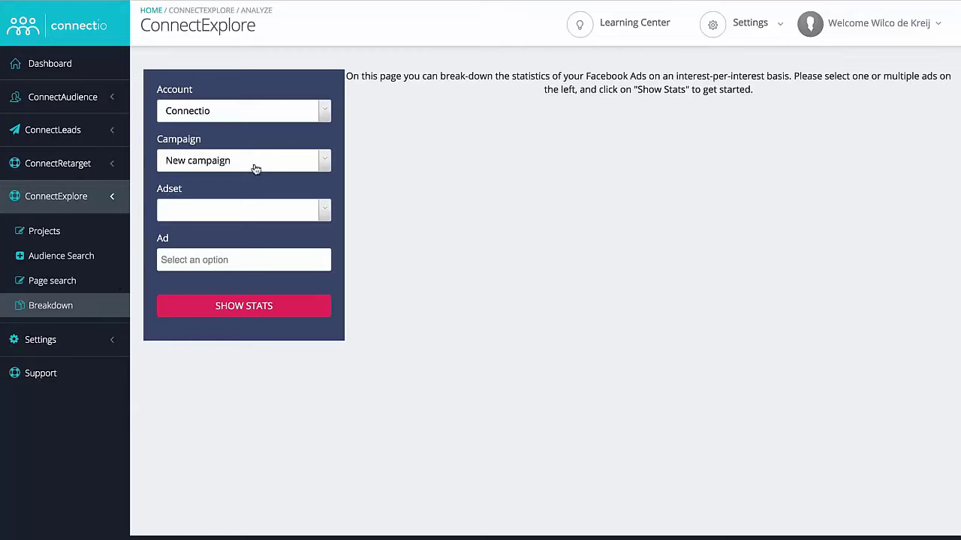
- Select the Emarky account, UpViral Webinar Mixed Interest campaign and ConnectExplore 2 ad set
{"action": "left_click", "coordinate": [263, 117]}
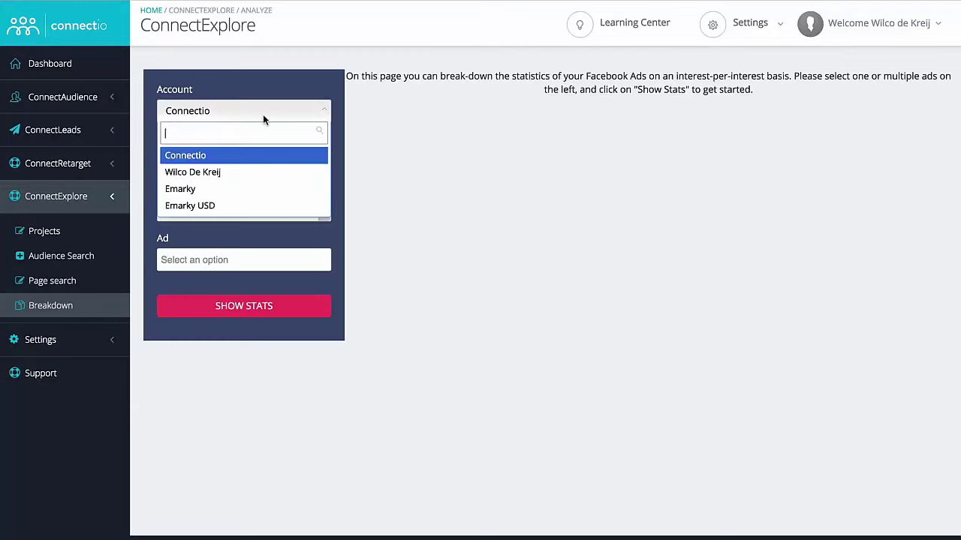
{"action": "left_click", "coordinate": [205, 187]}
{"action": "left_click", "coordinate": [216, 161]}
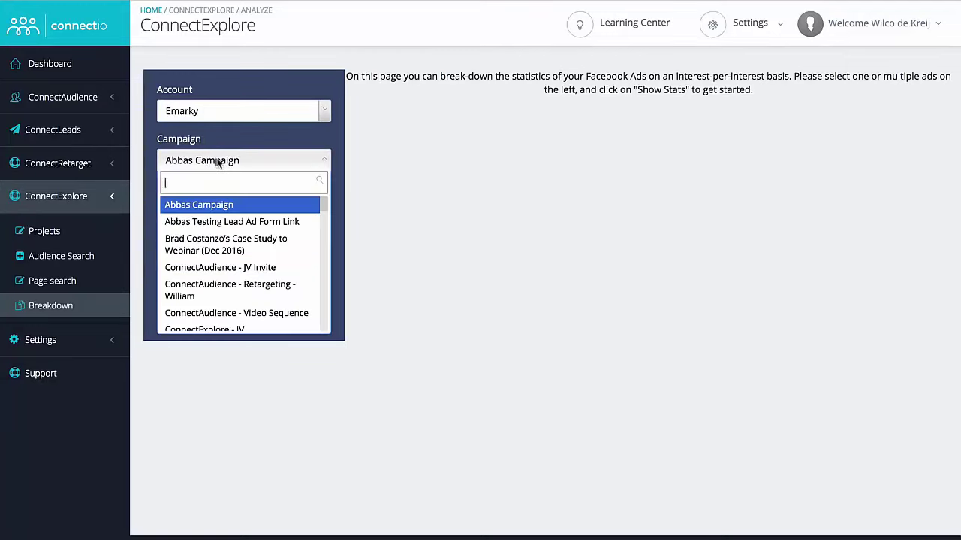
{"action": "type", "text": "inte"}
{"action": "left_click", "coordinate": [218, 216]}
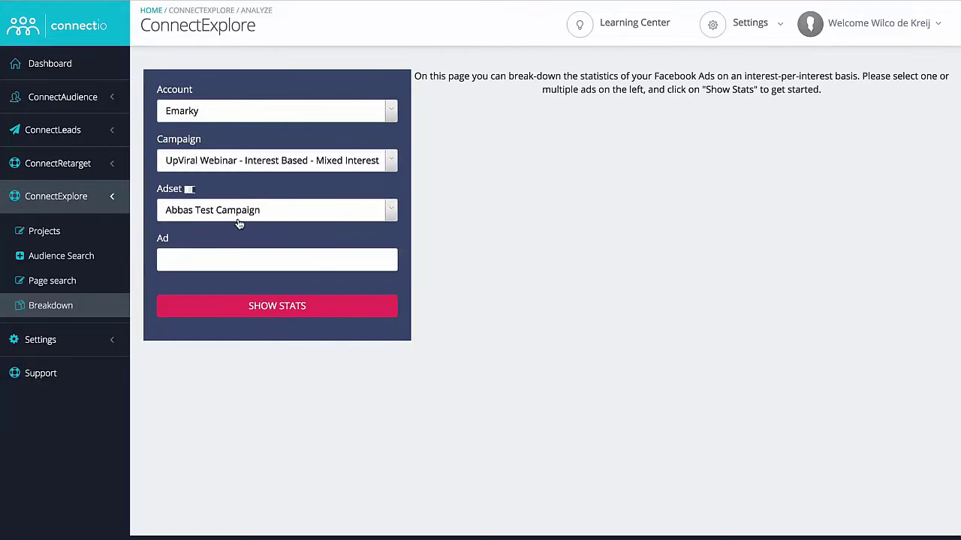
{"action": "left_click", "coordinate": [240, 213]}
{"action": "type", "text": "ex"}
{"action": "left_click", "coordinate": [260, 272]}
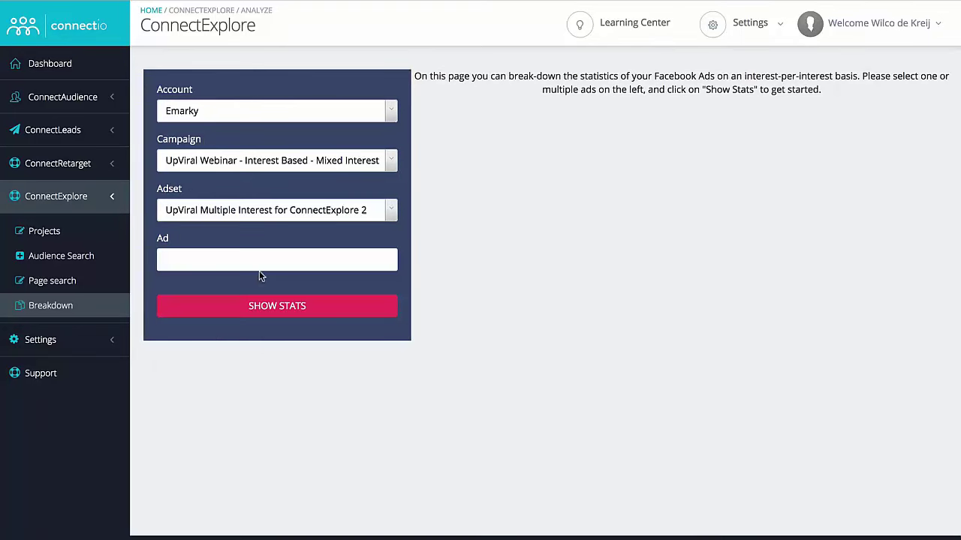
- Show Webinar Ad 5.4's per-interest stats sorted by CPC, cheapest first, and remove one interest
{"action": "left_click", "coordinate": [202, 260]}
{"action": "left_click", "coordinate": [200, 278]}
{"action": "left_click", "coordinate": [213, 300]}
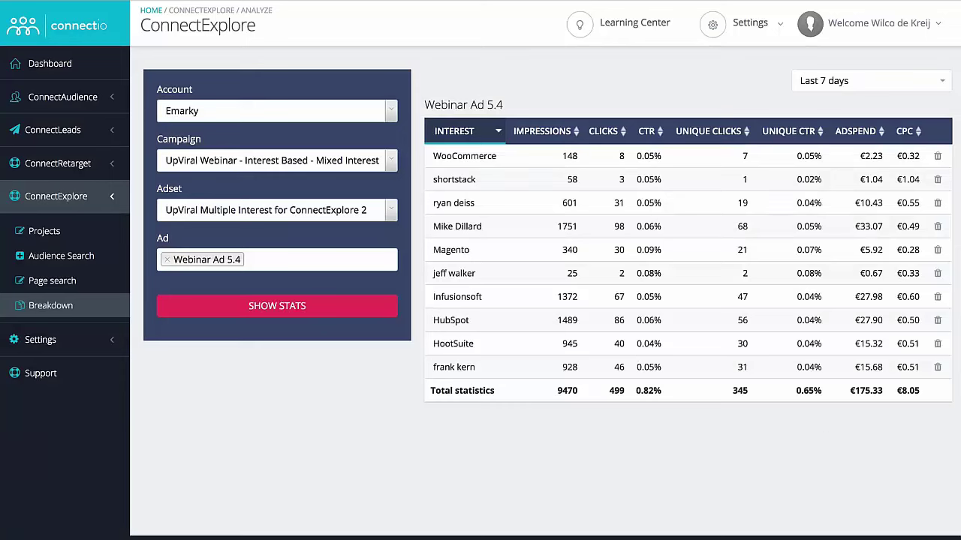
{"action": "left_click", "coordinate": [905, 132]}
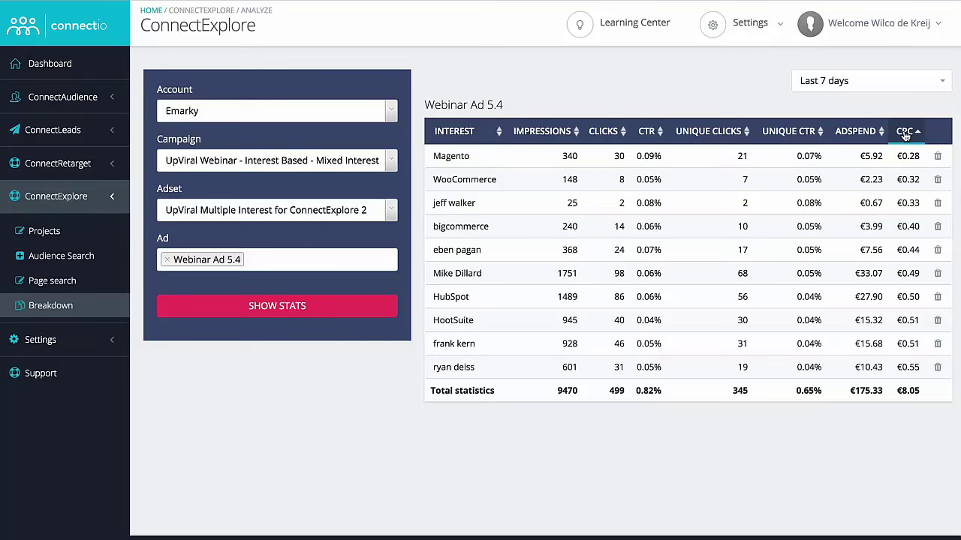
{"action": "left_click", "coordinate": [938, 370]}
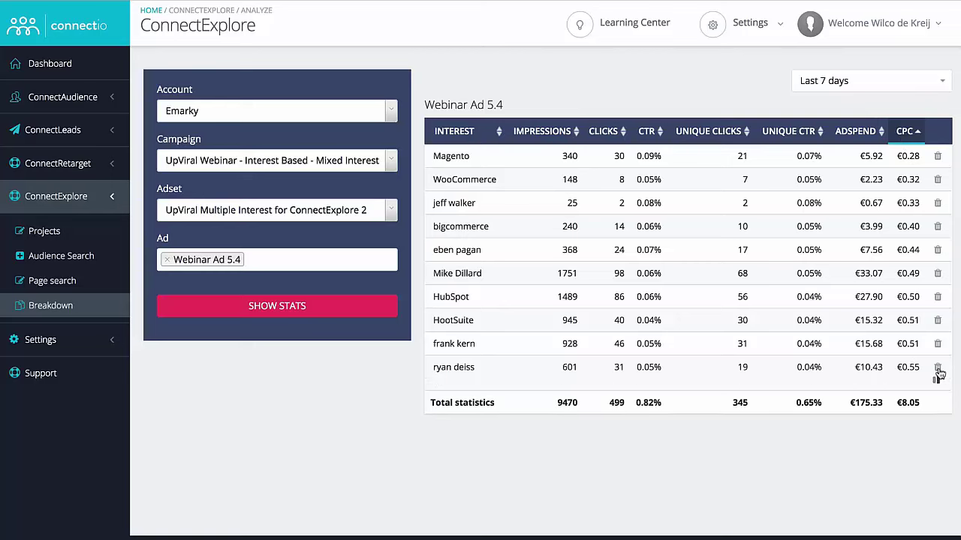